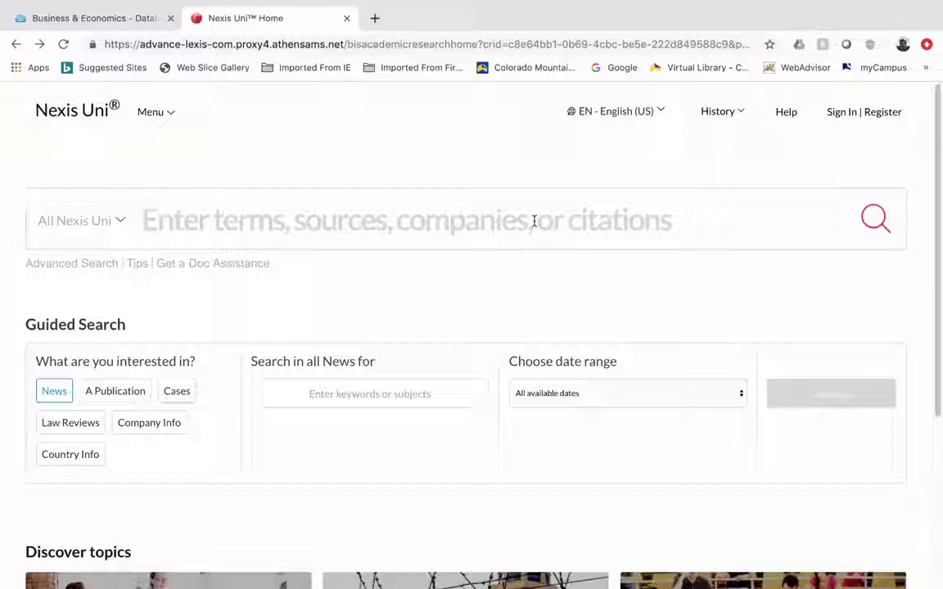
Step: Look at the content filters of the main search and open the Business topic page
{"action": "left_click", "coordinate": [122, 223]}
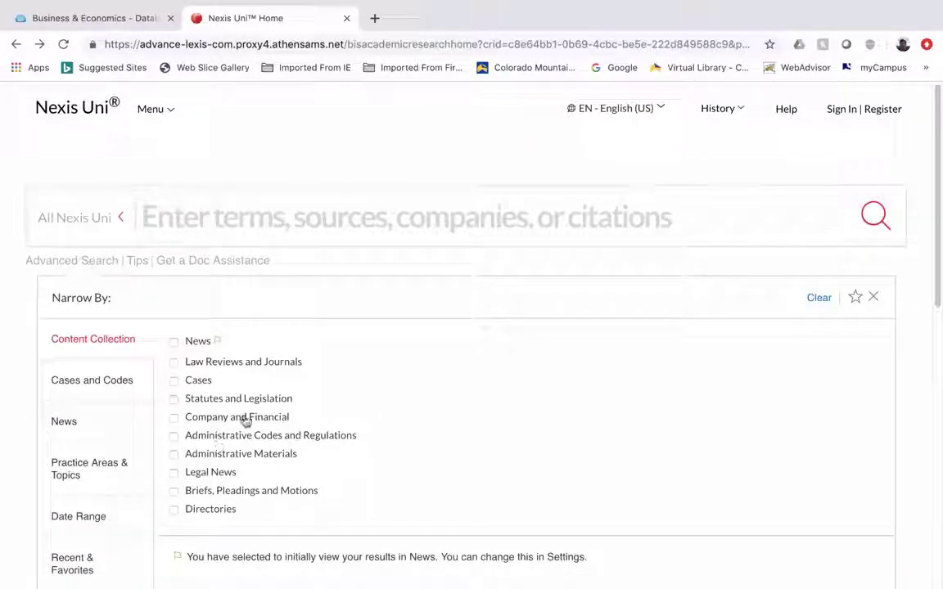
{"action": "left_click", "coordinate": [169, 112]}
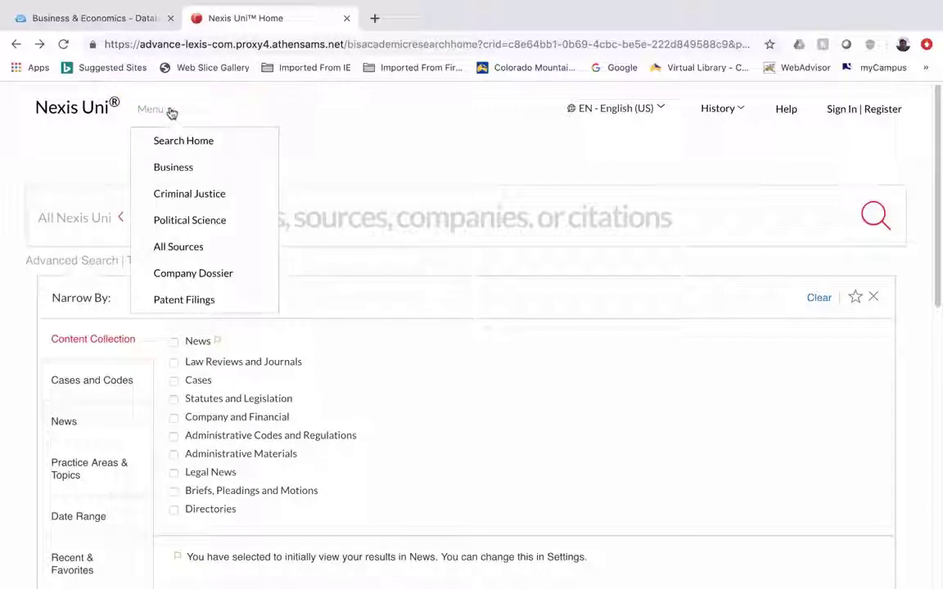
{"action": "left_click", "coordinate": [178, 170]}
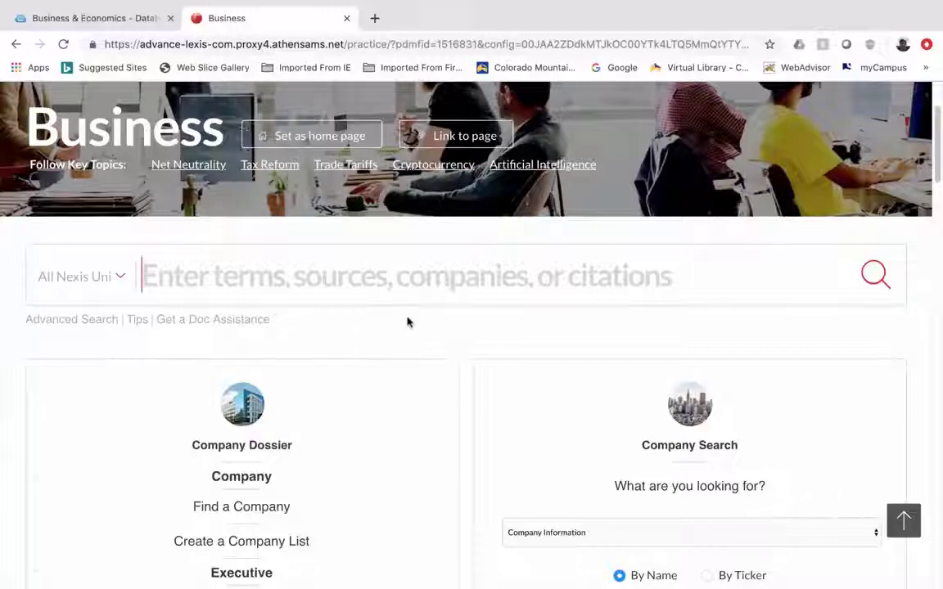
Step: Look through the Business page's sections, including company tools, featured publications, business news, Supreme Court opinions and law review articles
{"action": "scroll", "coordinate": [408, 321], "scroll_direction": "down", "scroll_amount": 2}
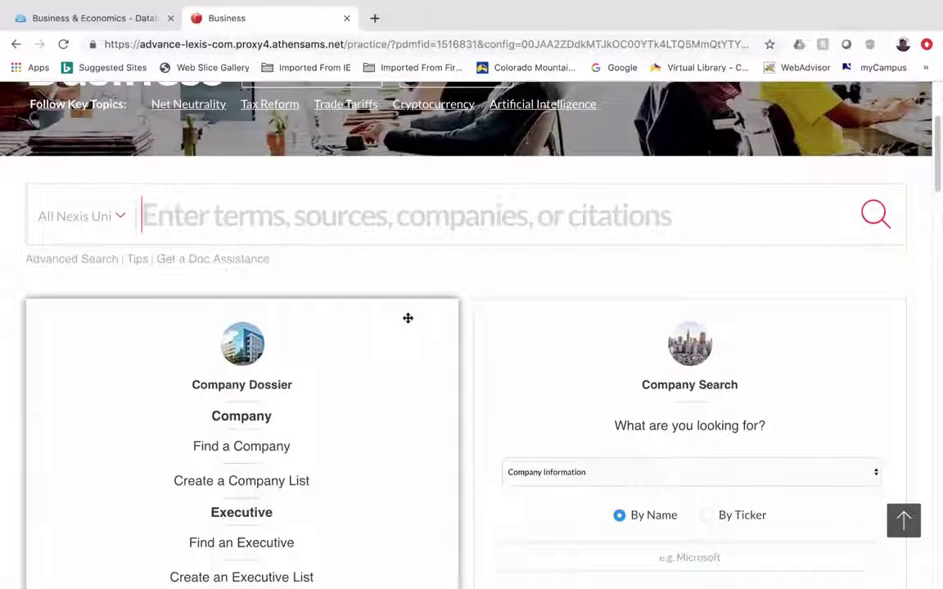
{"action": "scroll", "coordinate": [406, 321], "scroll_direction": "down", "scroll_amount": 8}
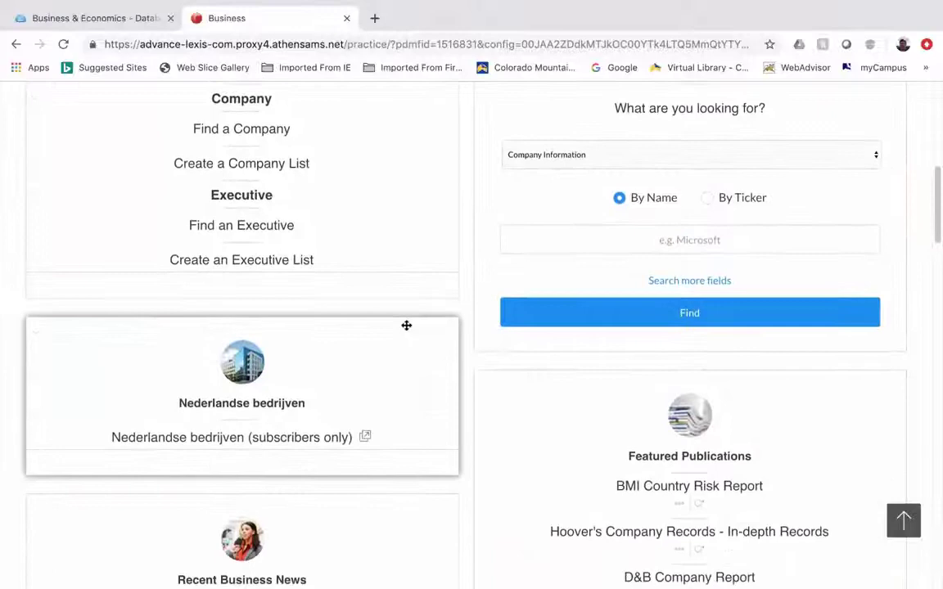
{"action": "scroll", "coordinate": [406, 325], "scroll_direction": "down", "scroll_amount": 9}
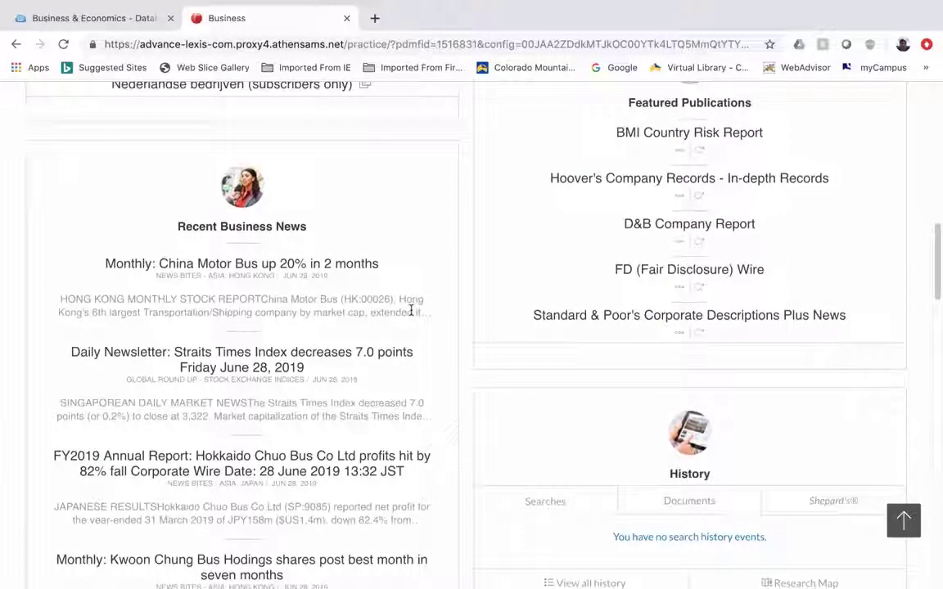
{"action": "scroll", "coordinate": [411, 311], "scroll_direction": "up", "scroll_amount": 2}
{"action": "scroll", "coordinate": [410, 311], "scroll_direction": "down", "scroll_amount": 10}
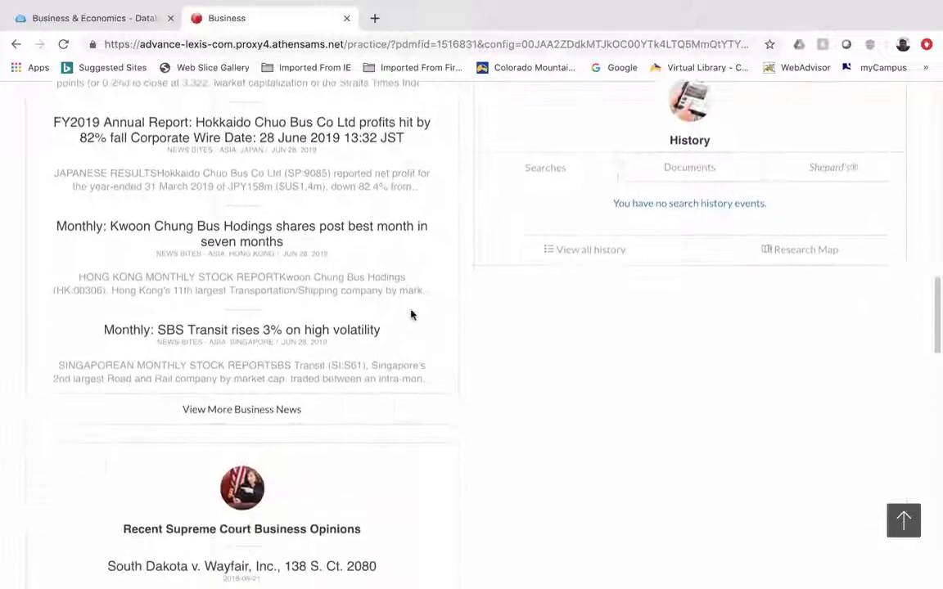
{"action": "scroll", "coordinate": [411, 314], "scroll_direction": "down", "scroll_amount": 7}
{"action": "scroll", "coordinate": [410, 314], "scroll_direction": "down", "scroll_amount": 6}
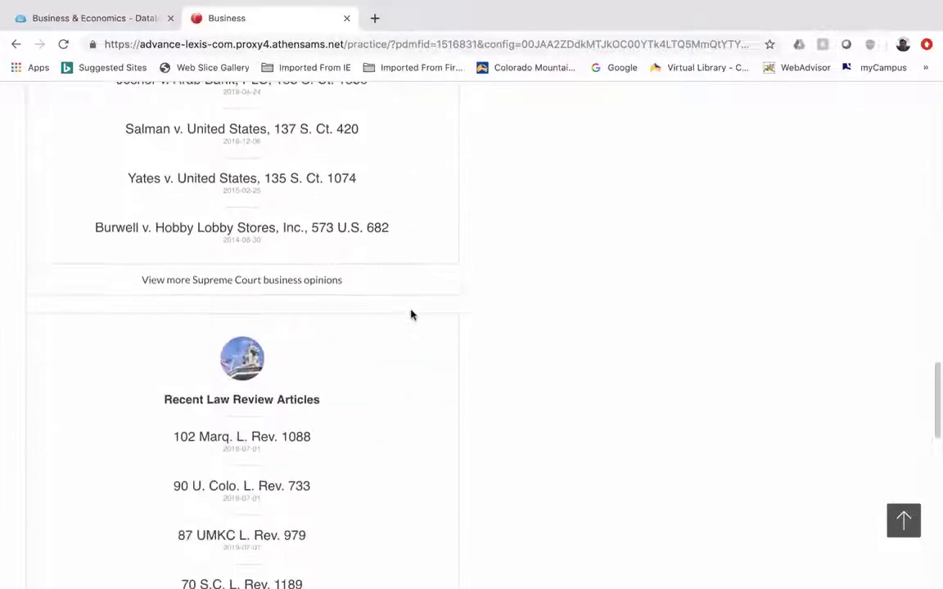
{"action": "scroll", "coordinate": [410, 315], "scroll_direction": "down", "scroll_amount": 2}
{"action": "scroll", "coordinate": [410, 314], "scroll_direction": "up", "scroll_amount": 20}
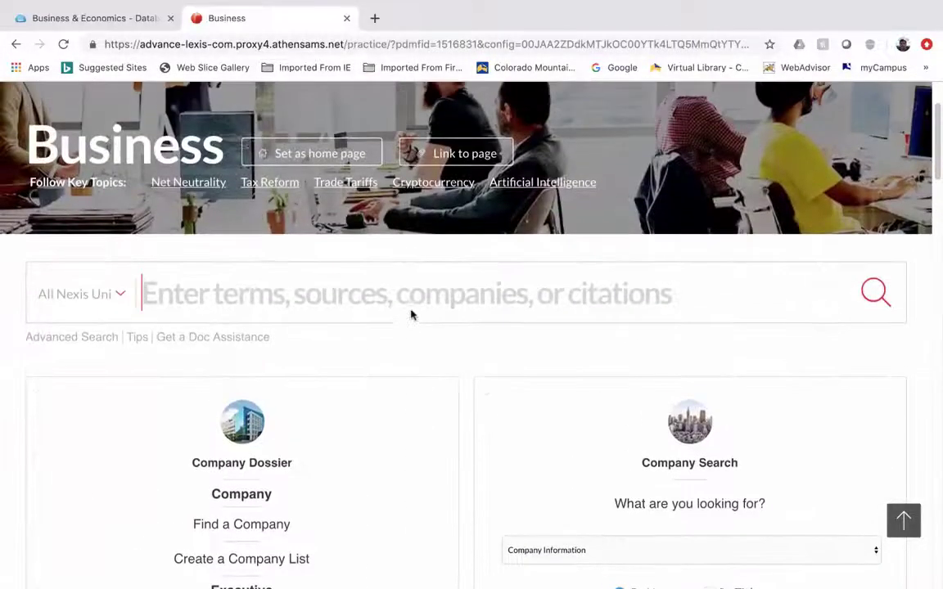
Step: Open the Apple Inc. dossier report by searching for the company name "apple" in Company Dossier's Find a Company
{"action": "scroll", "coordinate": [410, 314], "scroll_direction": "down", "scroll_amount": 5}
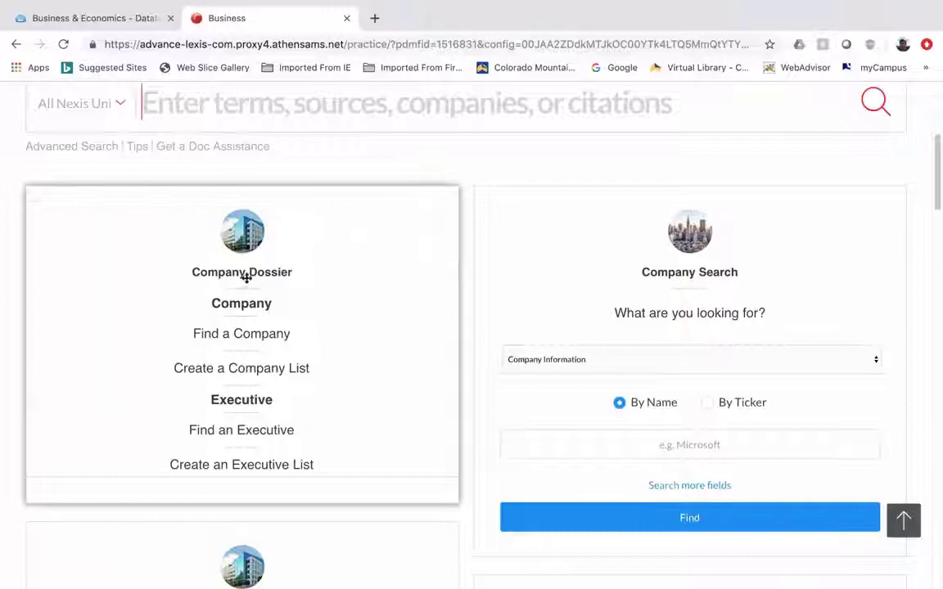
{"action": "left_click", "coordinate": [229, 339]}
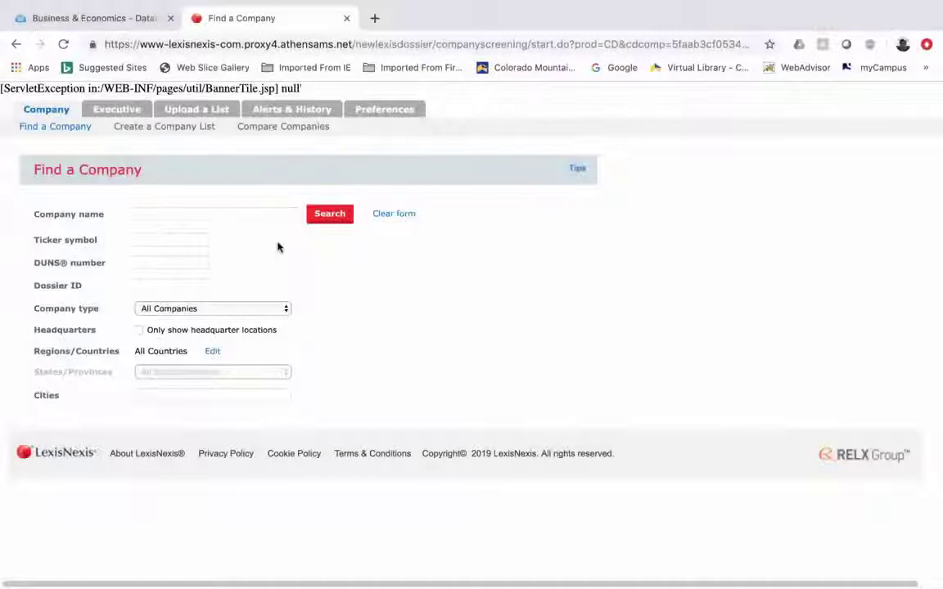
{"action": "left_click", "coordinate": [246, 215]}
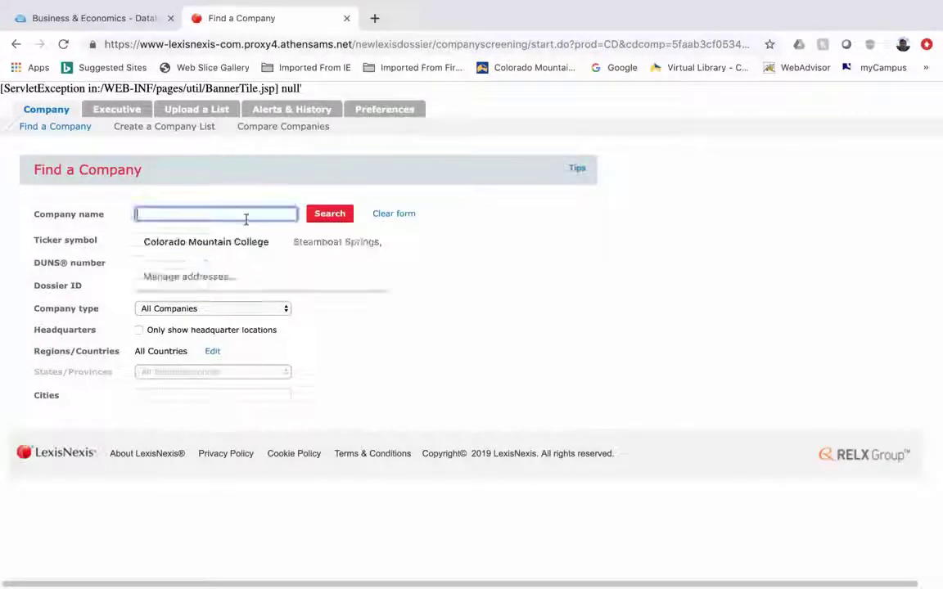
{"action": "type", "text": "appl"}
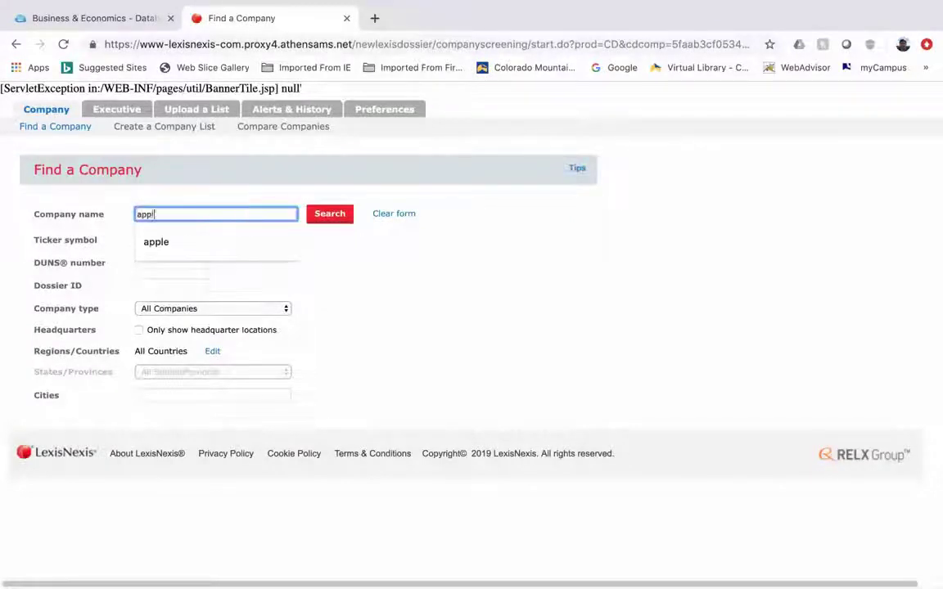
{"action": "type", "text": "e"}
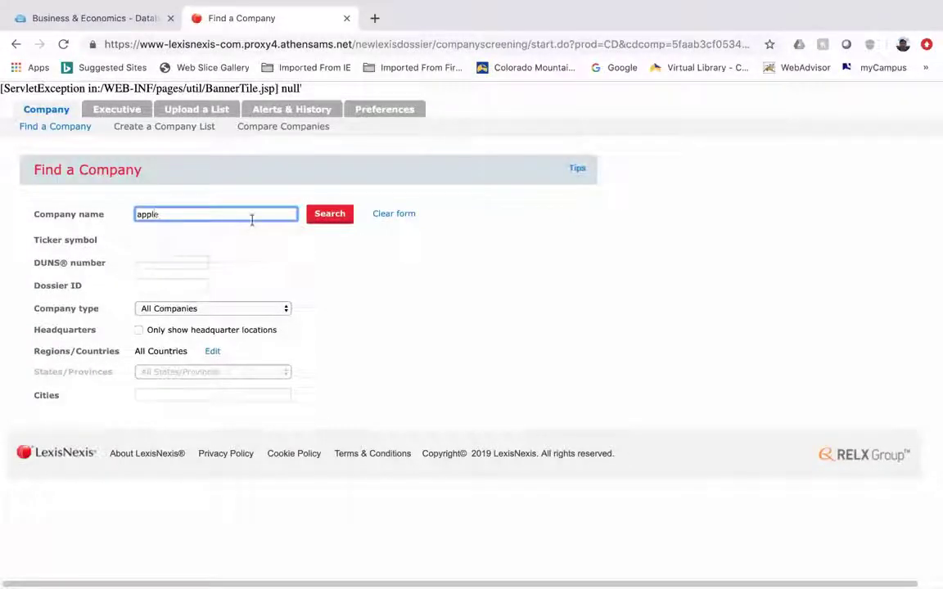
{"action": "left_click", "coordinate": [328, 216]}
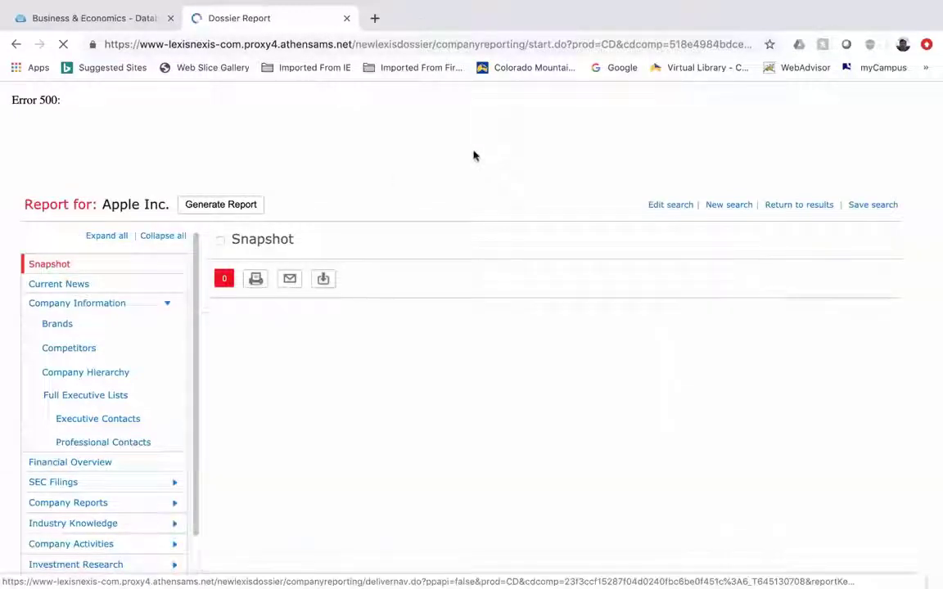
Step: Expand all sections in the Apple Inc. report's section list
{"action": "left_click", "coordinate": [106, 238]}
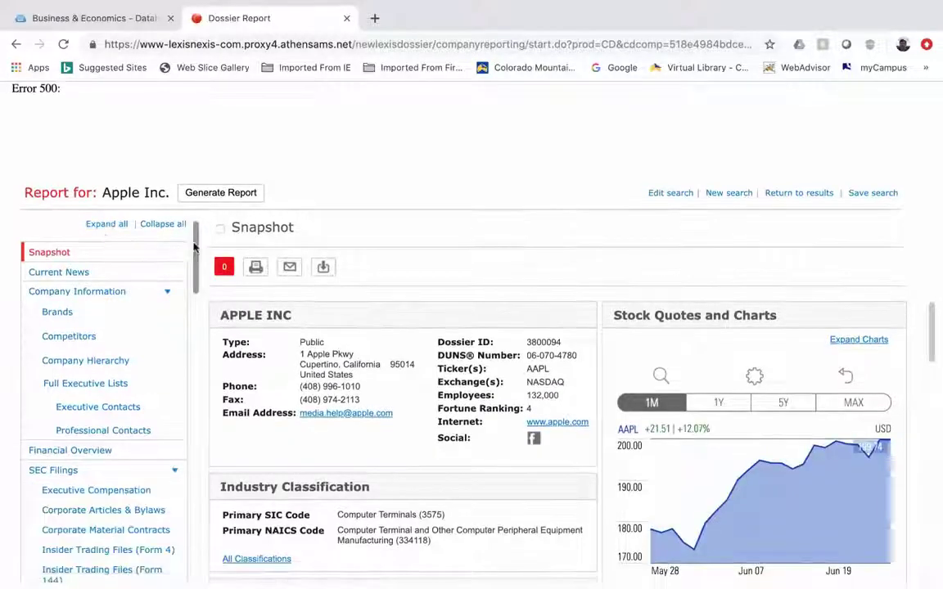
{"action": "left_click_drag", "start_coordinate": [194, 243], "coordinate": [180, 205]}
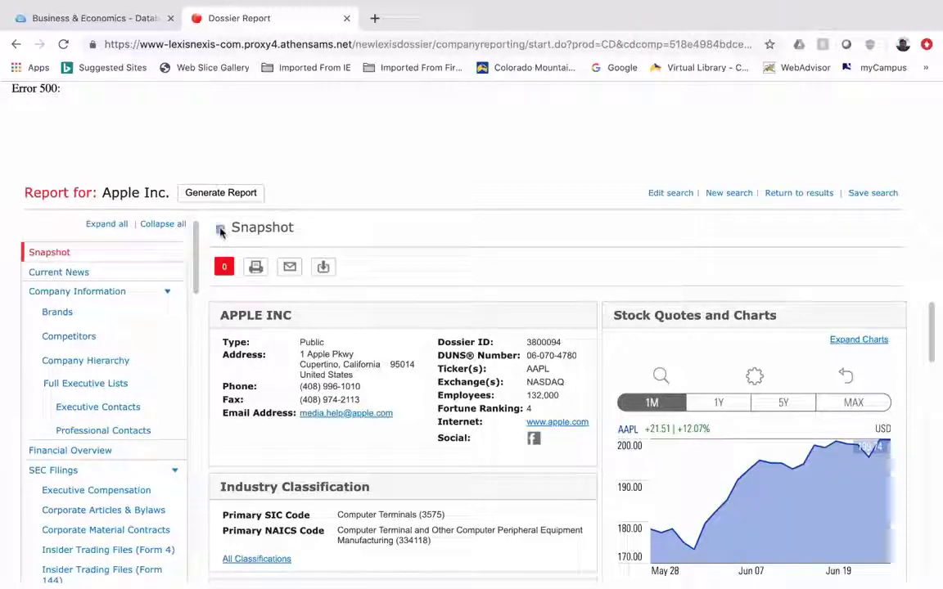
Step: Generate an Adobe PDF report for Apple Inc. with the Snapshot and Current News sections and full documents included
{"action": "left_click", "coordinate": [207, 192]}
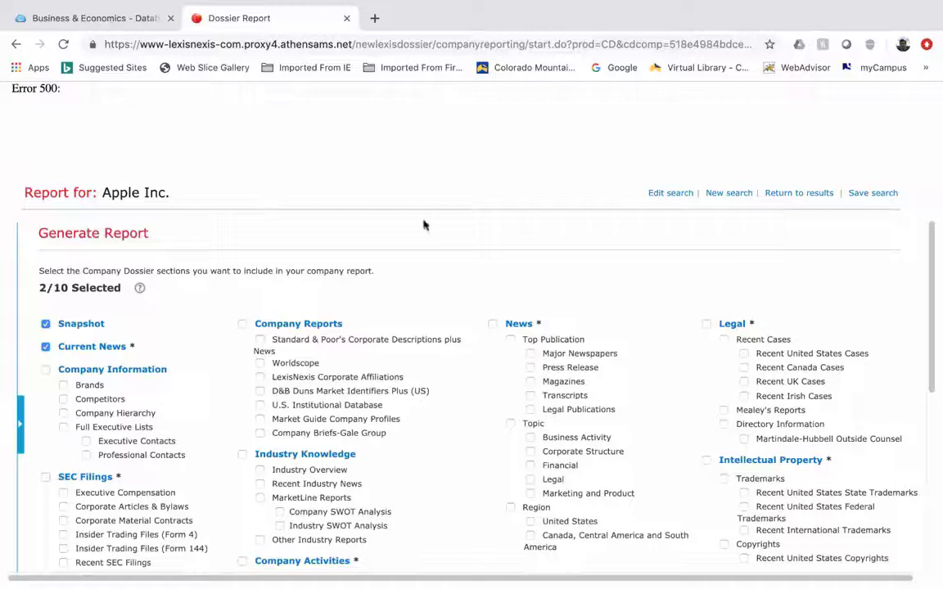
{"action": "scroll", "coordinate": [425, 225], "scroll_direction": "down", "scroll_amount": 3}
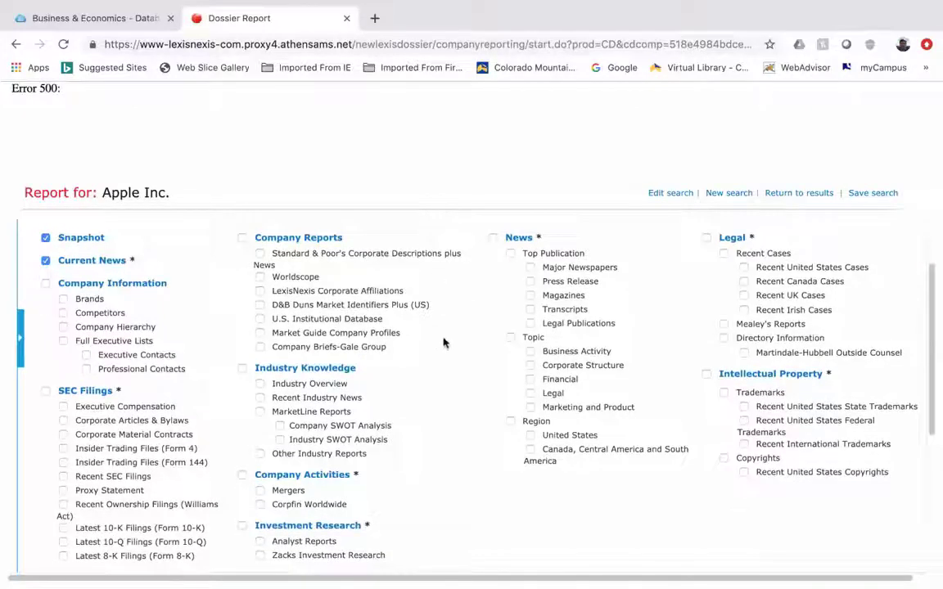
{"action": "scroll", "coordinate": [442, 342], "scroll_direction": "down", "scroll_amount": 5}
{"action": "scroll", "coordinate": [444, 341], "scroll_direction": "down", "scroll_amount": 2}
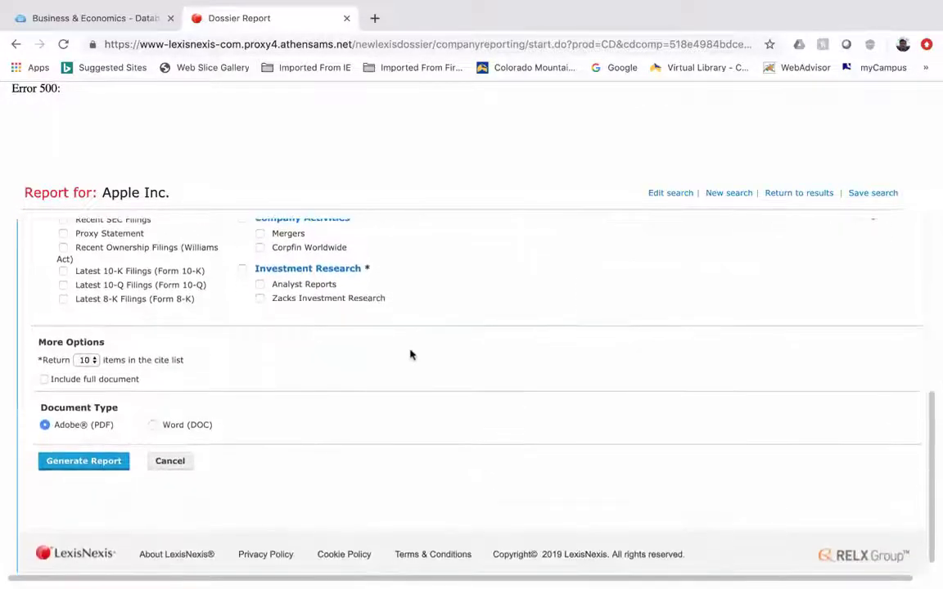
{"action": "left_click", "coordinate": [44, 380]}
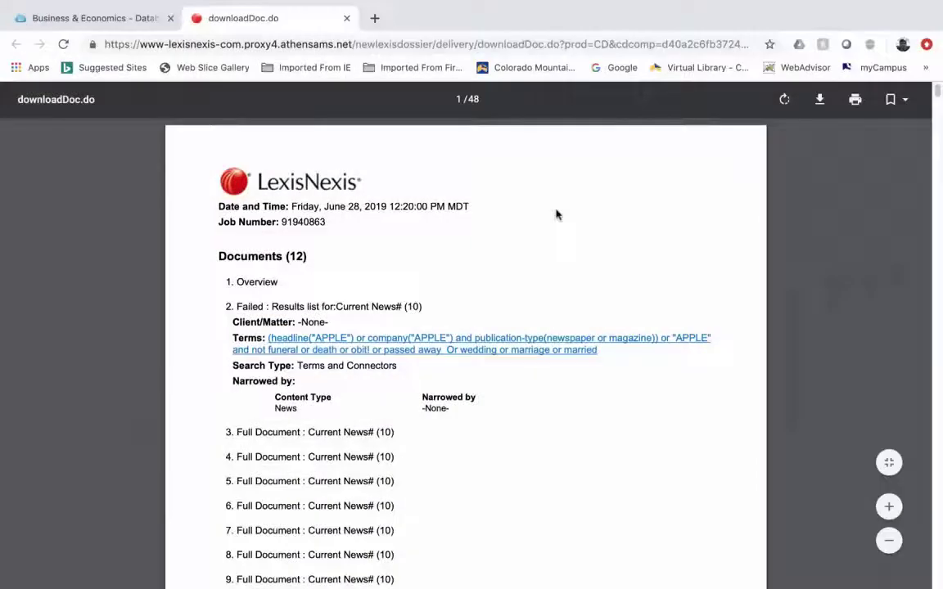
Step: Read through the generated Apple report, examining its document list, industry classification and news articles
{"action": "scroll", "coordinate": [556, 215], "scroll_direction": "down", "scroll_amount": 5}
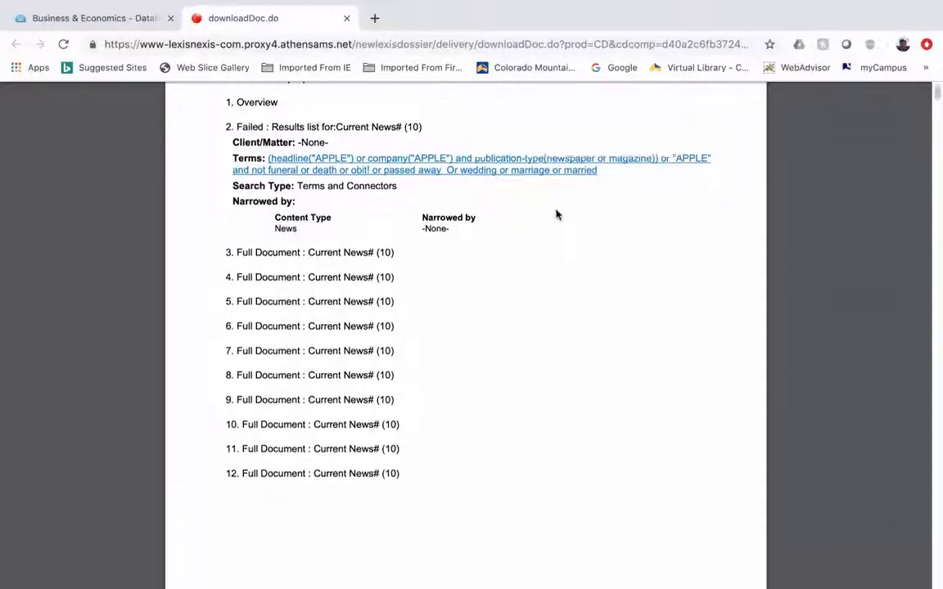
{"action": "scroll", "coordinate": [556, 215], "scroll_direction": "down", "scroll_amount": 14}
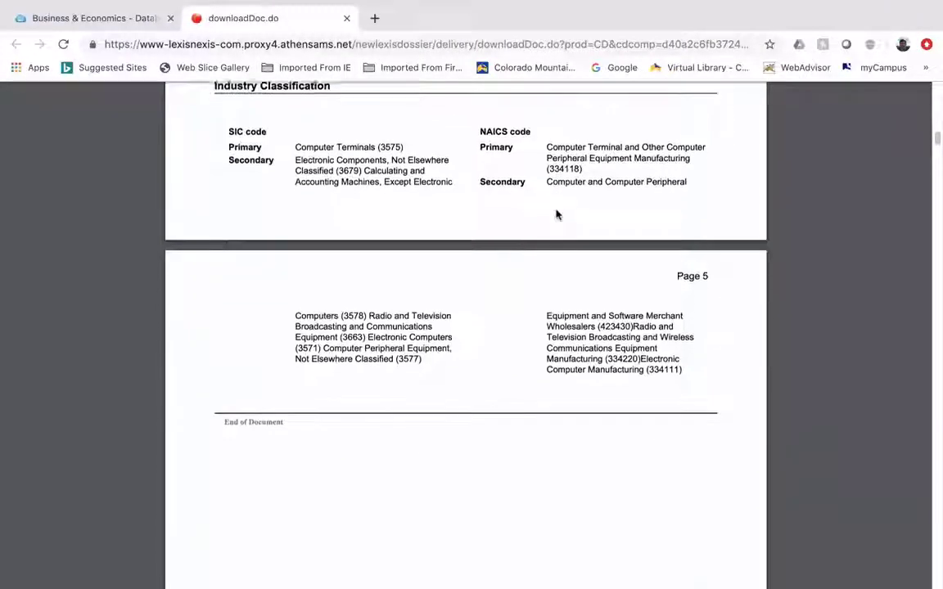
{"action": "scroll", "coordinate": [556, 214], "scroll_direction": "down", "scroll_amount": 15}
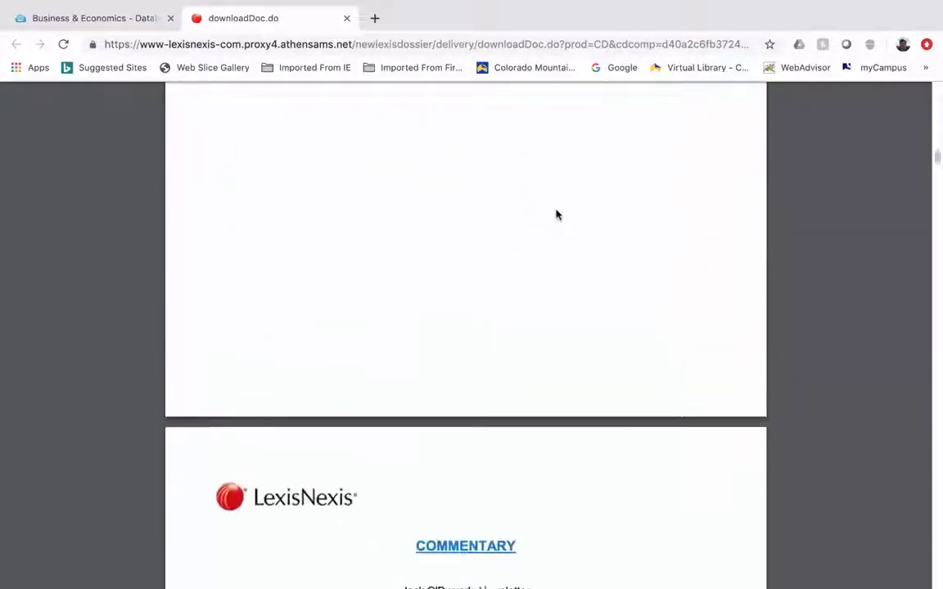
{"action": "scroll", "coordinate": [556, 214], "scroll_direction": "down", "scroll_amount": 15}
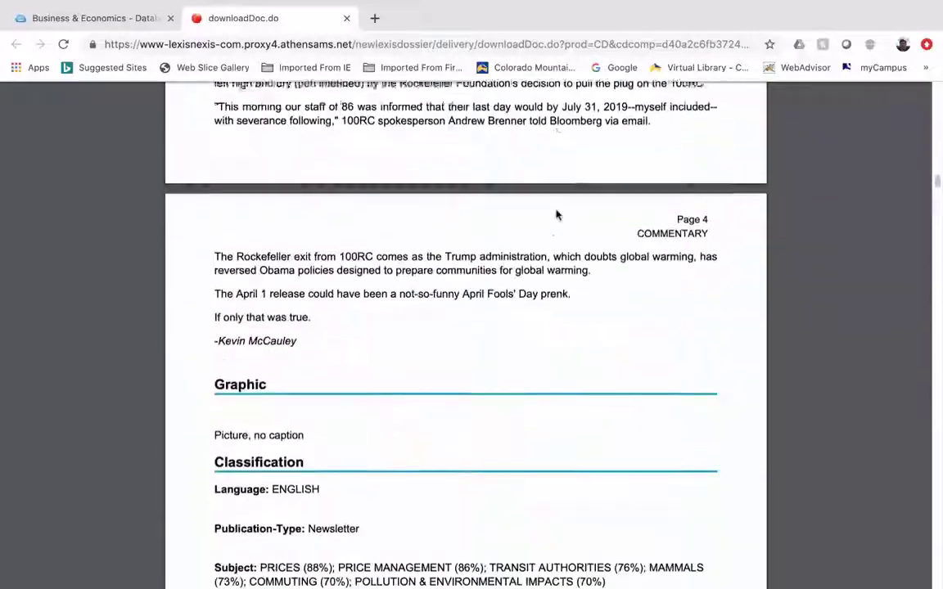
{"action": "scroll", "coordinate": [556, 214], "scroll_direction": "down", "scroll_amount": 1}
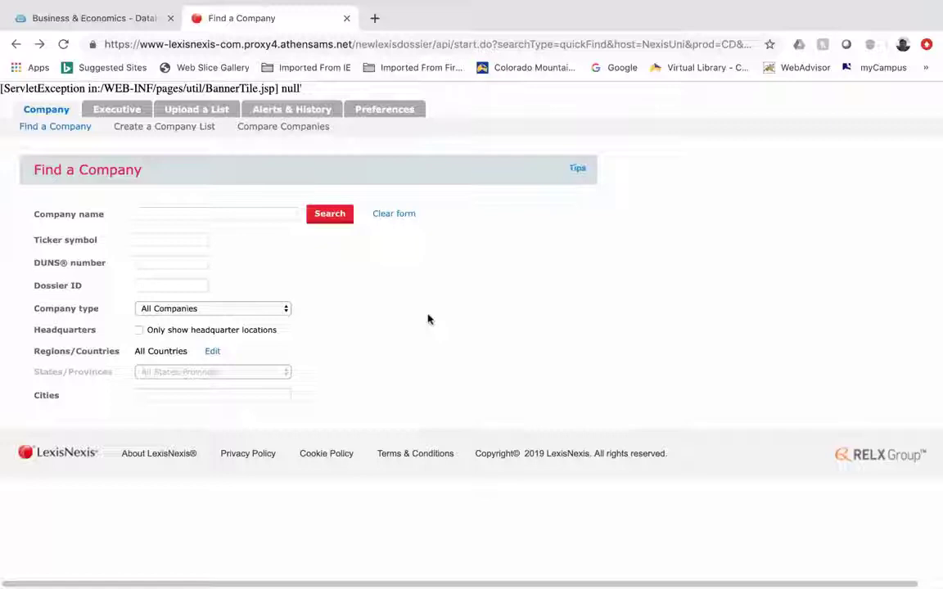
Step: Find companies in the city of Steamboat Springs and look through the list of results
{"action": "left_click", "coordinate": [213, 396]}
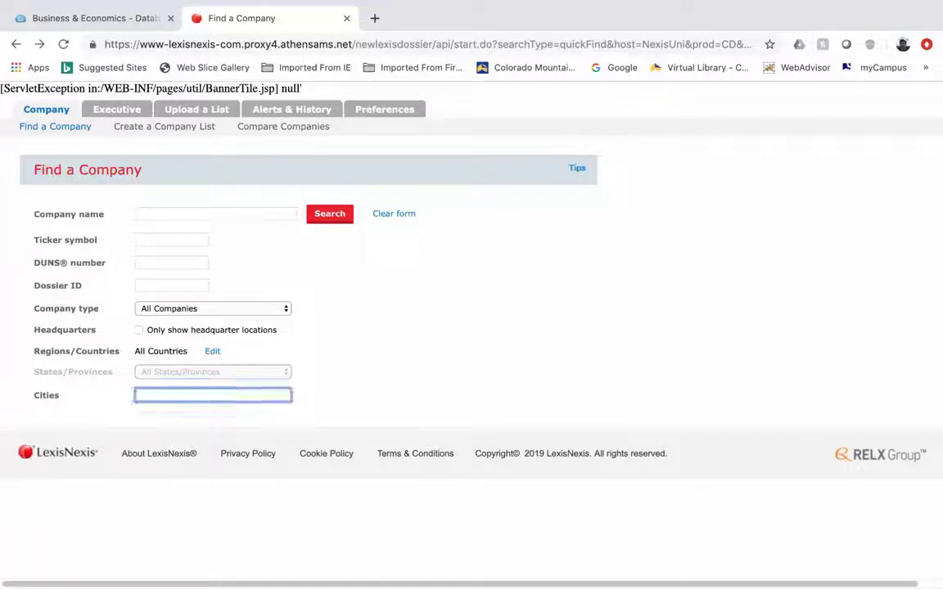
{"action": "type", "text": "Steamboat"}
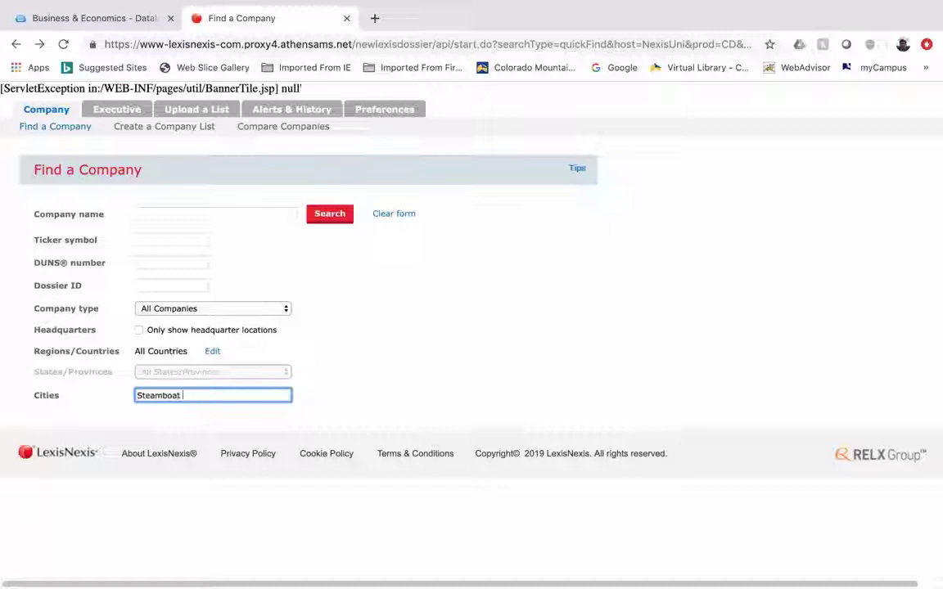
{"action": "type", "text": " Spring"}
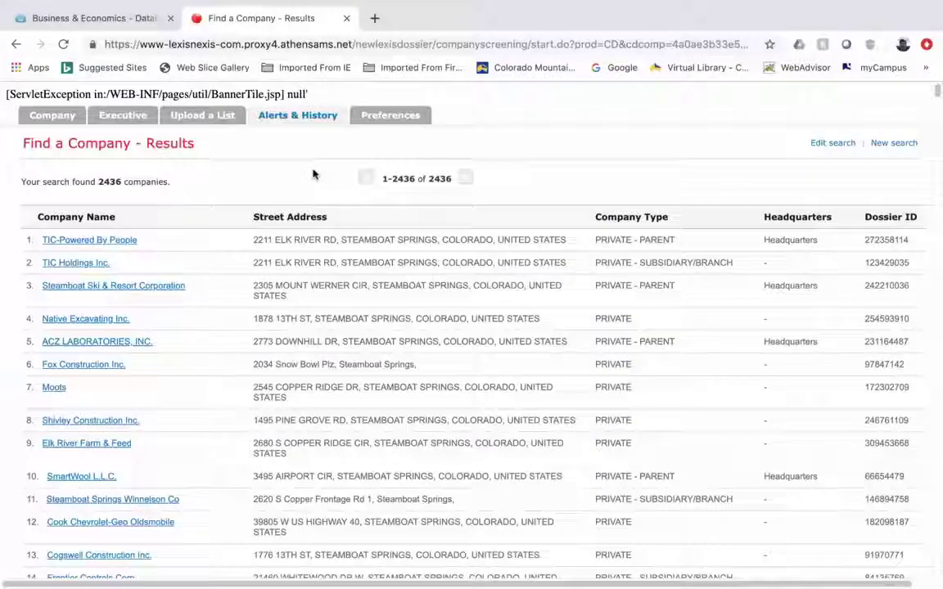
{"action": "scroll", "coordinate": [160, 218], "scroll_direction": "down", "scroll_amount": 5}
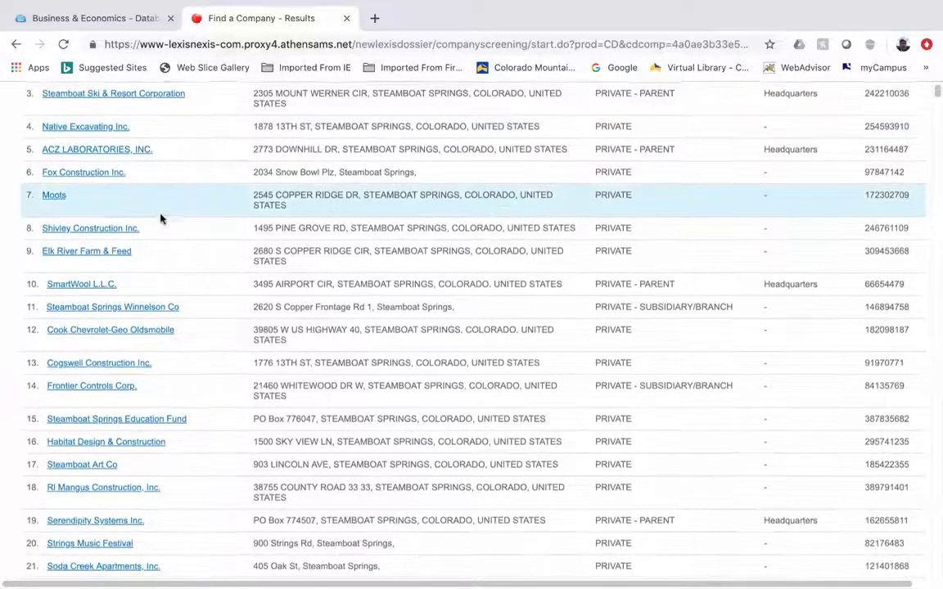
{"action": "scroll", "coordinate": [160, 219], "scroll_direction": "up", "scroll_amount": 4}
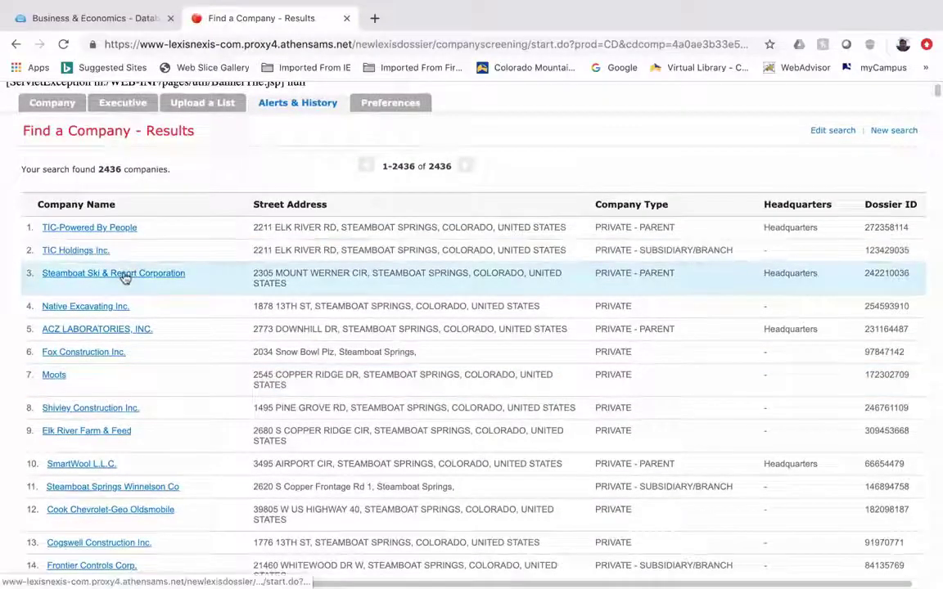